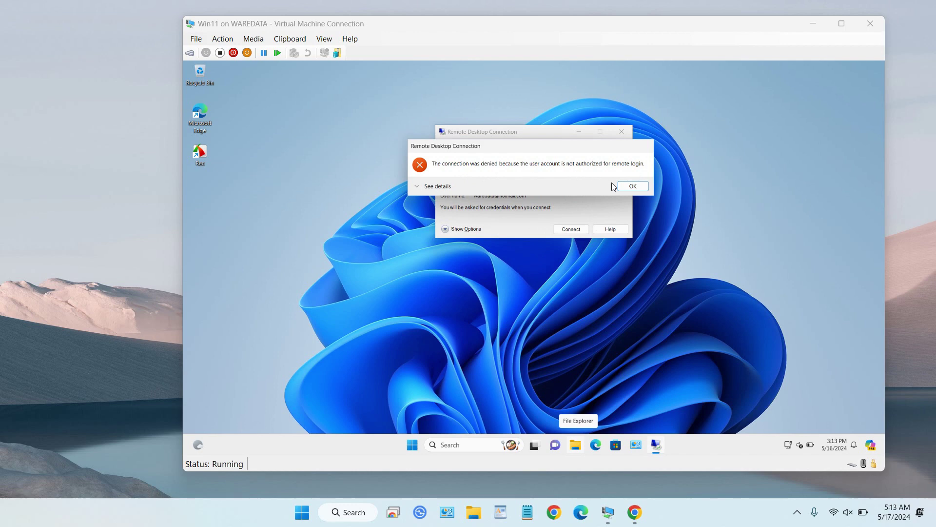
Retry connecting to WAREDATA with the account password and accept the certificate warning.
click(629, 188)
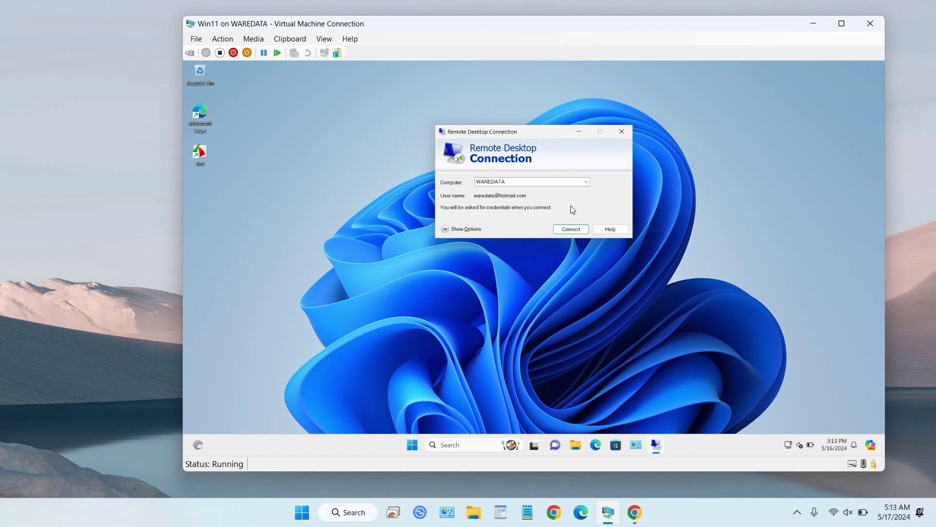
click(567, 230)
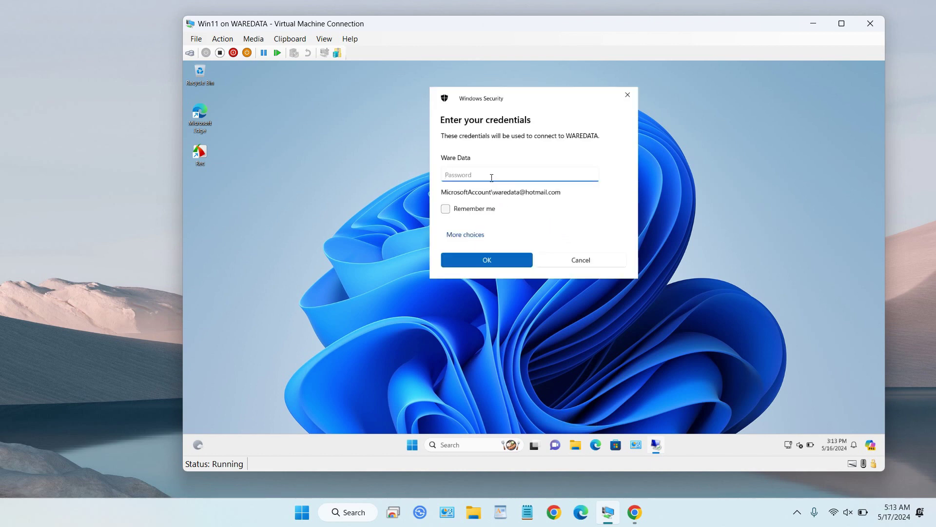
text(•••••••••)
click(494, 257)
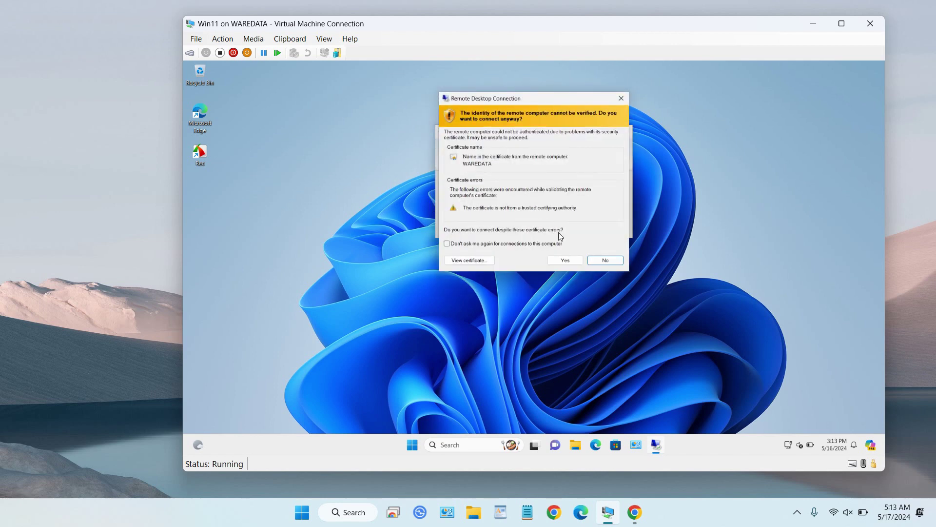
click(572, 261)
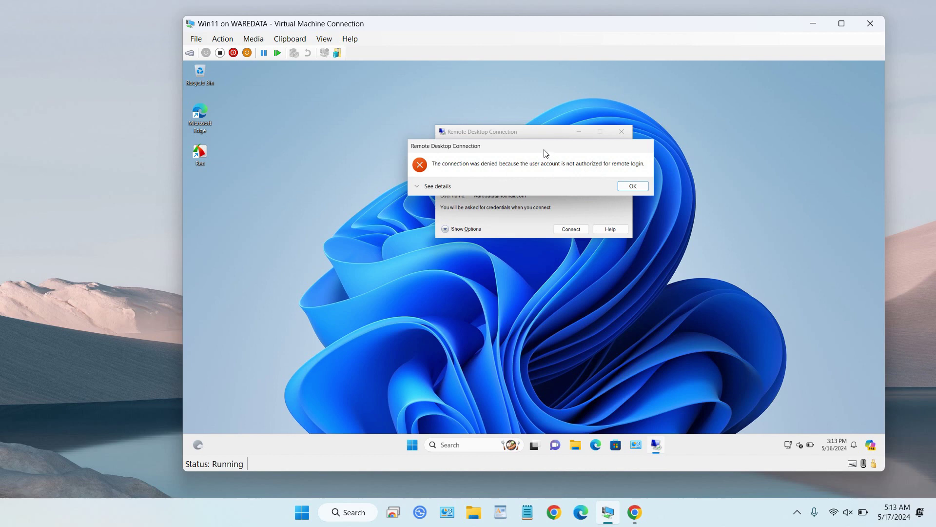
Dismiss the connection-denied error and close Remote Desktop Connection.
drag(544, 149, 590, 226)
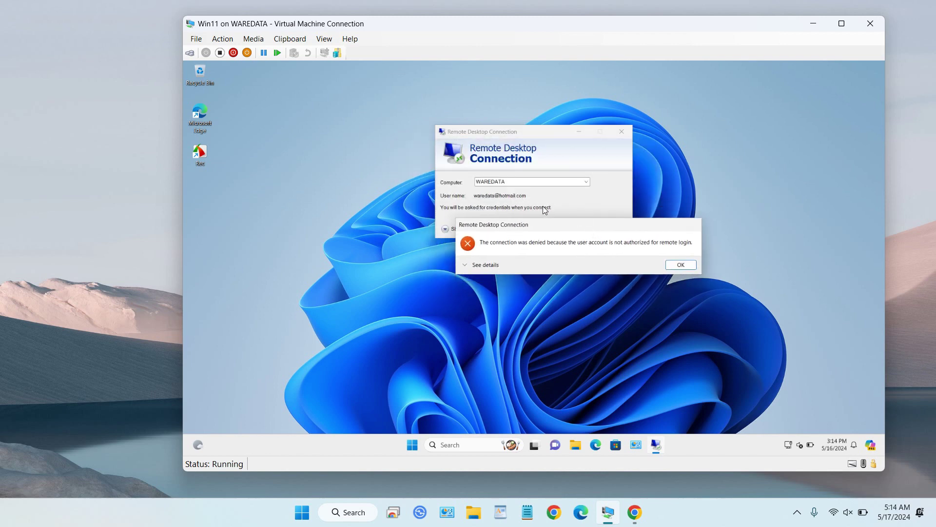
click(679, 265)
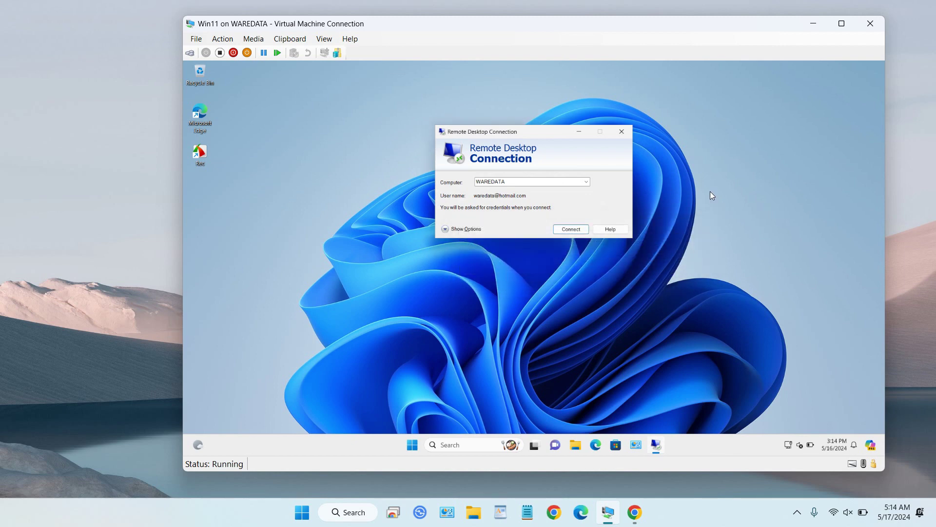
click(623, 131)
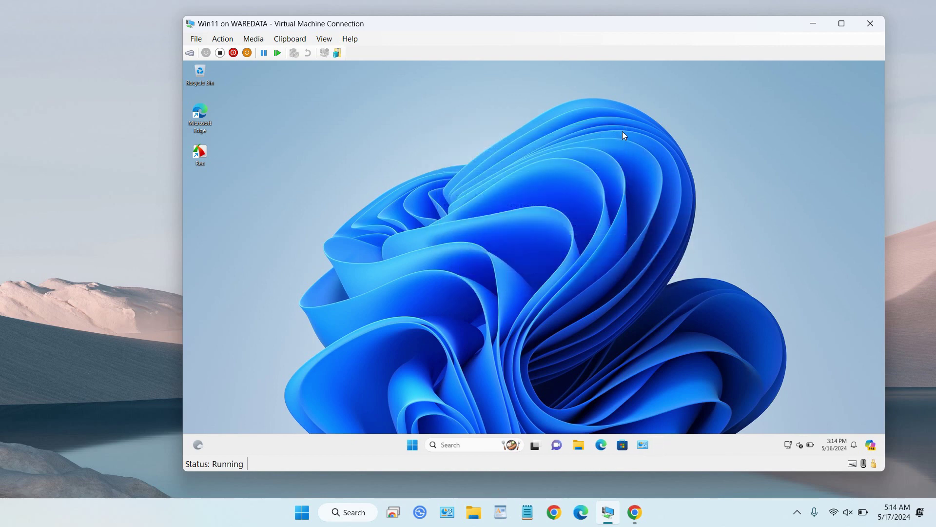
Minimize the Hyper-V Virtual Machine Connection window to show the host desktop.
click(813, 24)
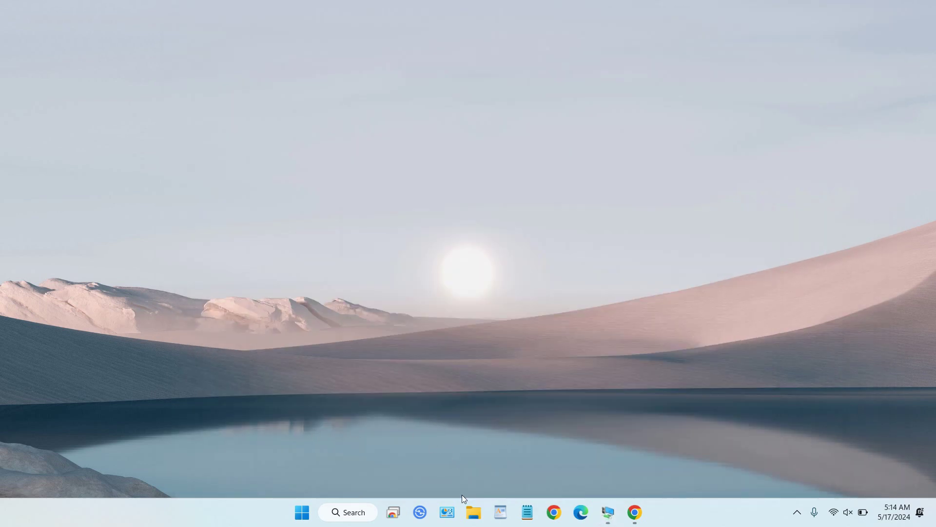
click(607, 511)
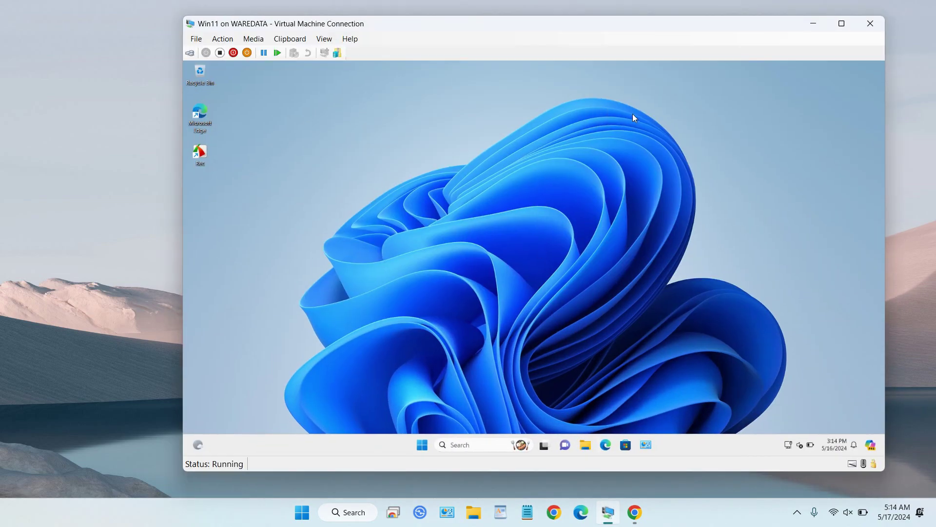
click(813, 23)
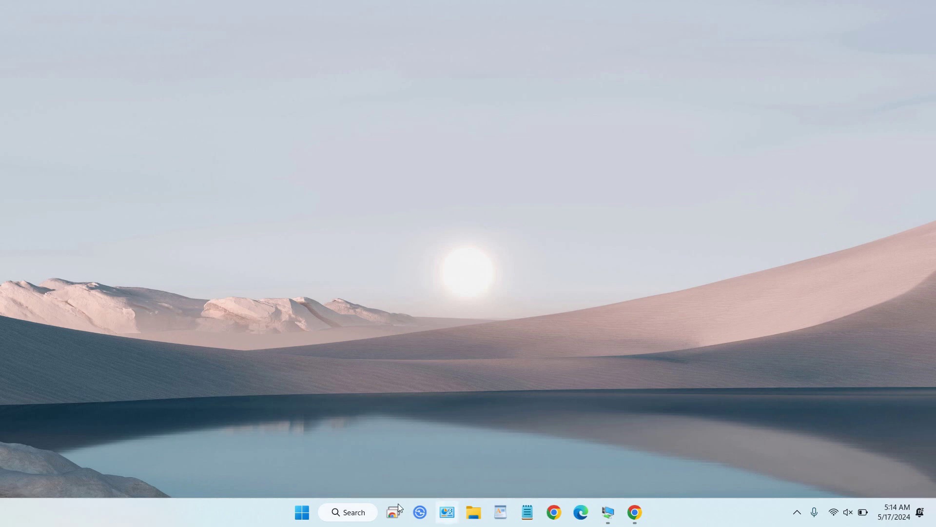
Open Control Panel on the host by searching 'contr' from the taskbar.
click(442, 512)
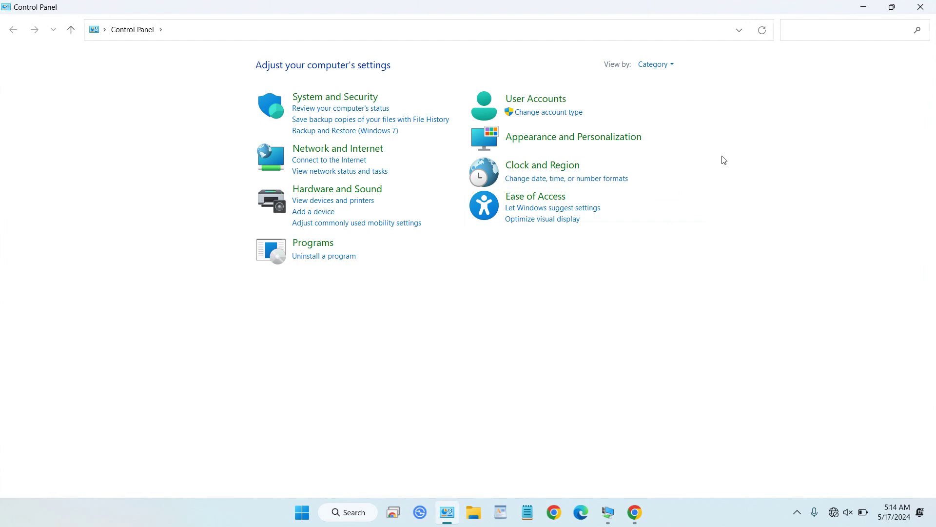
click(911, 10)
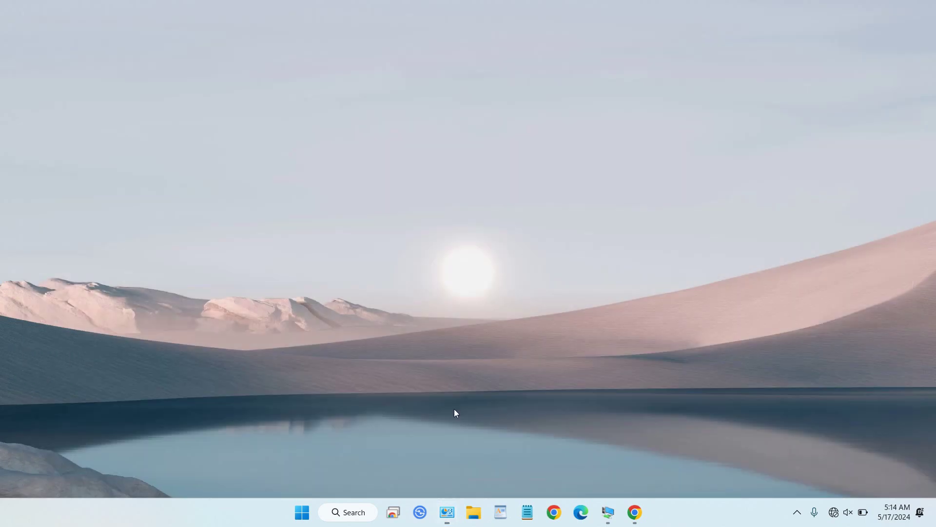
click(345, 512)
text(contr)
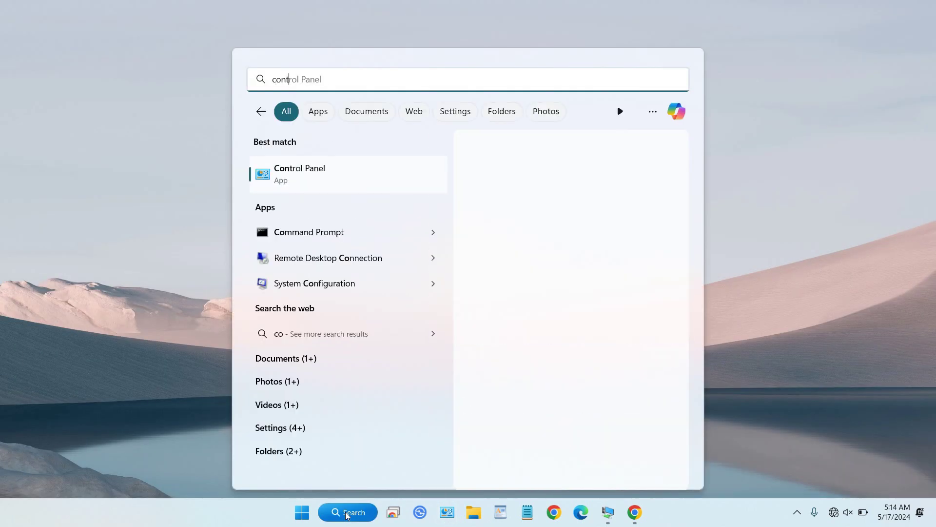
click(399, 185)
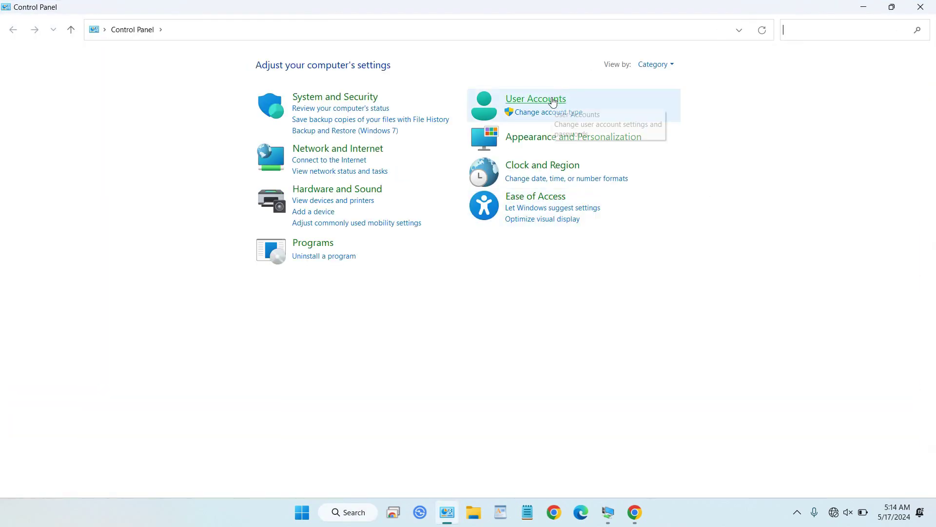
Go to User Accounts and list the other accounts on this PC.
click(556, 99)
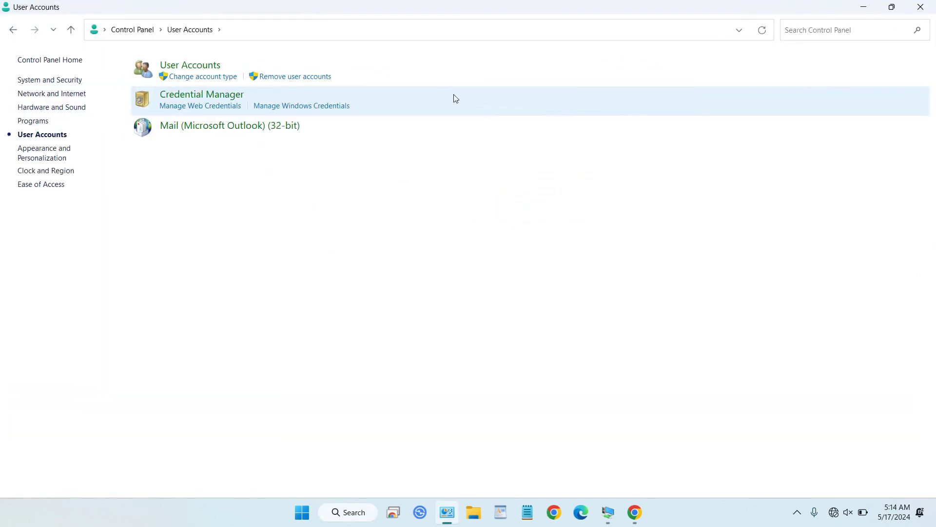
click(217, 68)
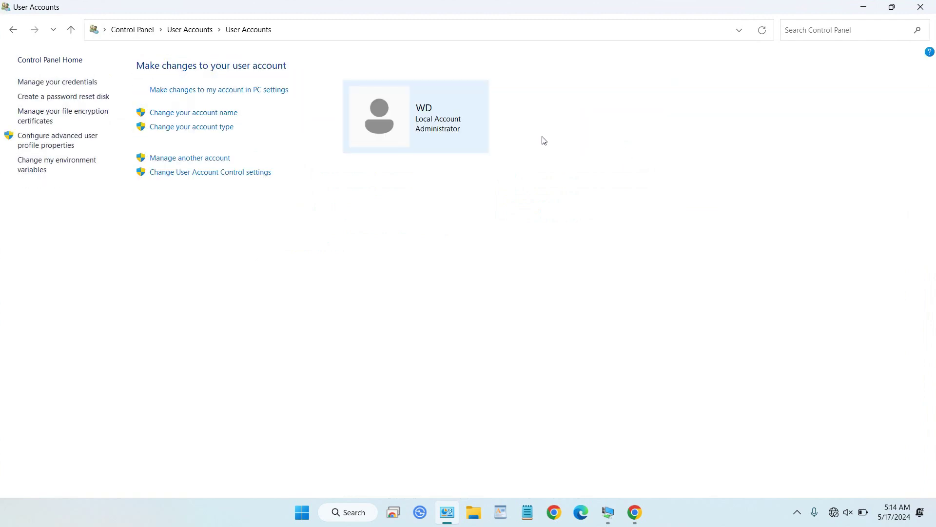
click(213, 161)
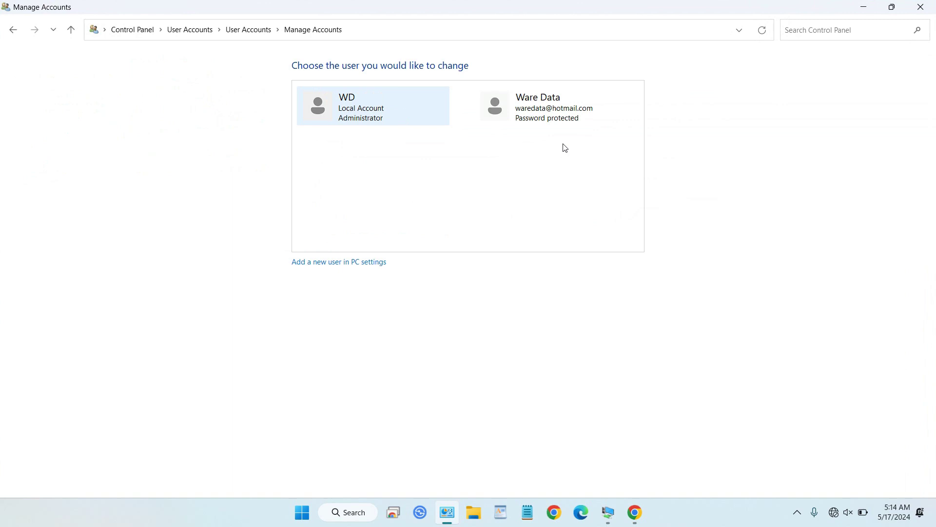
Change the Microsoft account's type from Standard to Administrator, then close Control Panel.
click(560, 109)
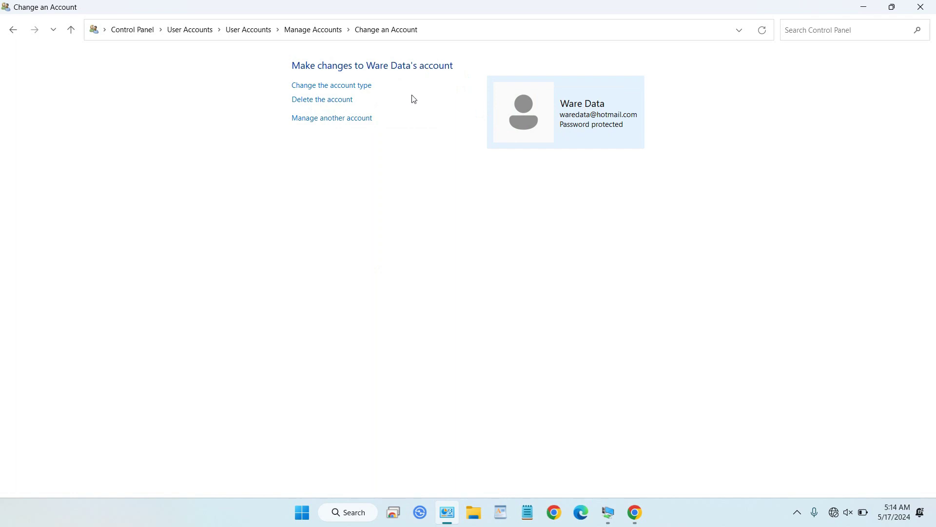
click(367, 86)
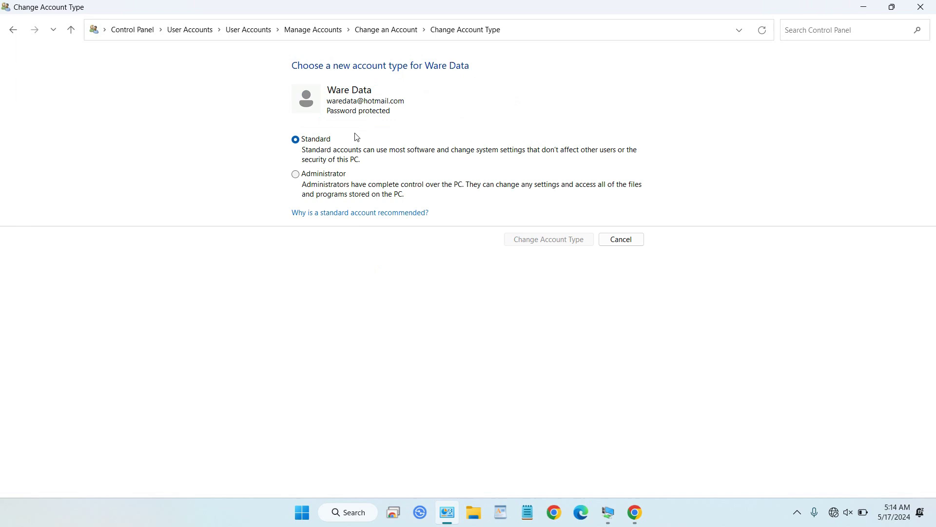
click(296, 174)
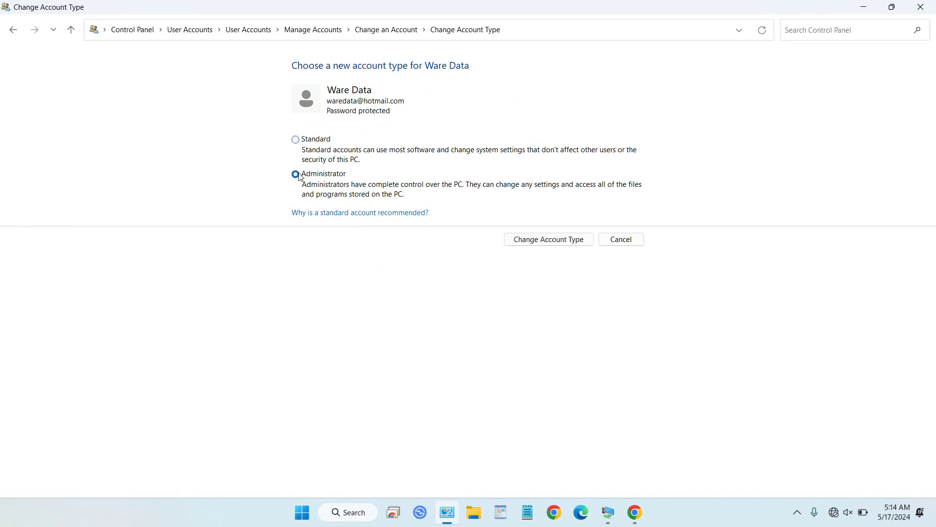
click(548, 239)
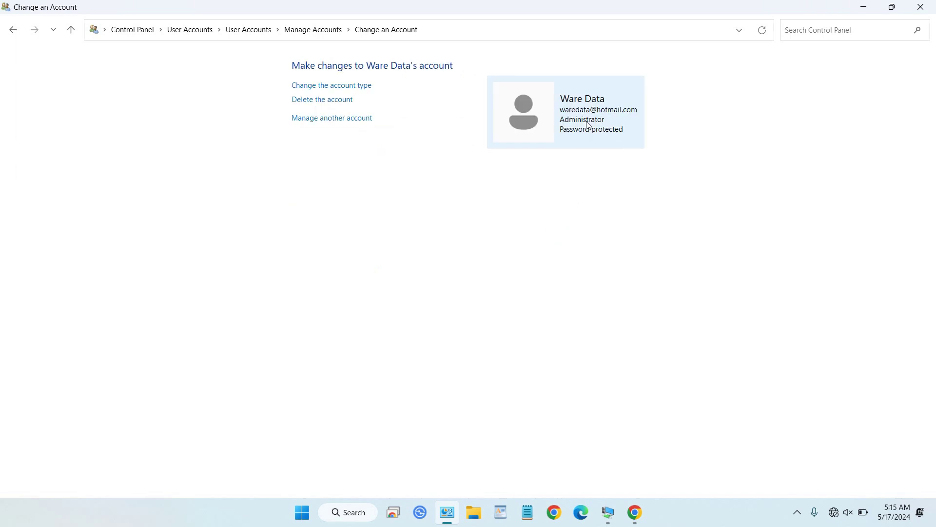
click(921, 7)
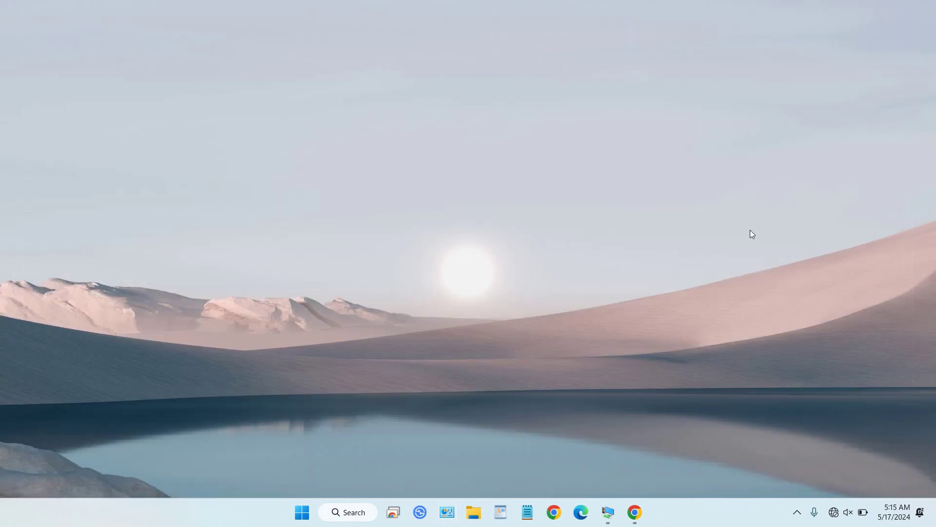
Inside the VM, launch Remote Desktop Connection by searching 're'.
click(608, 512)
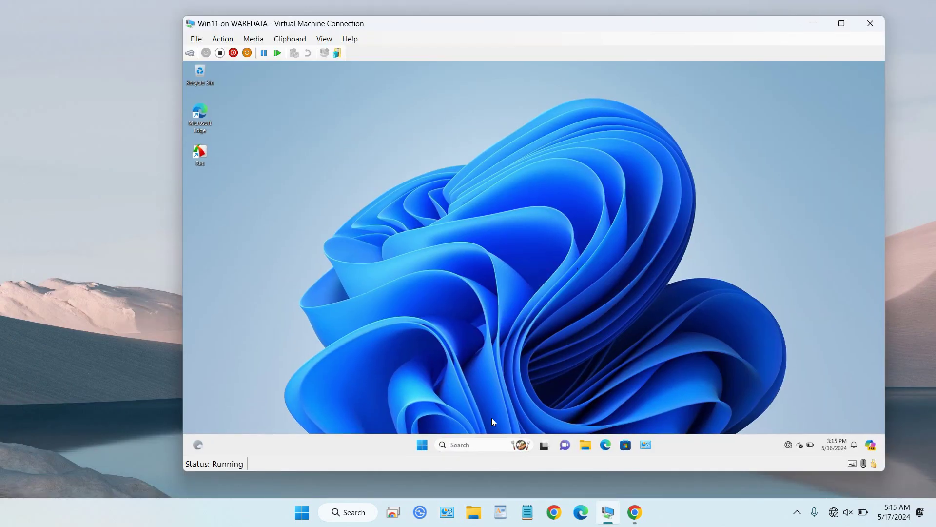
click(480, 443)
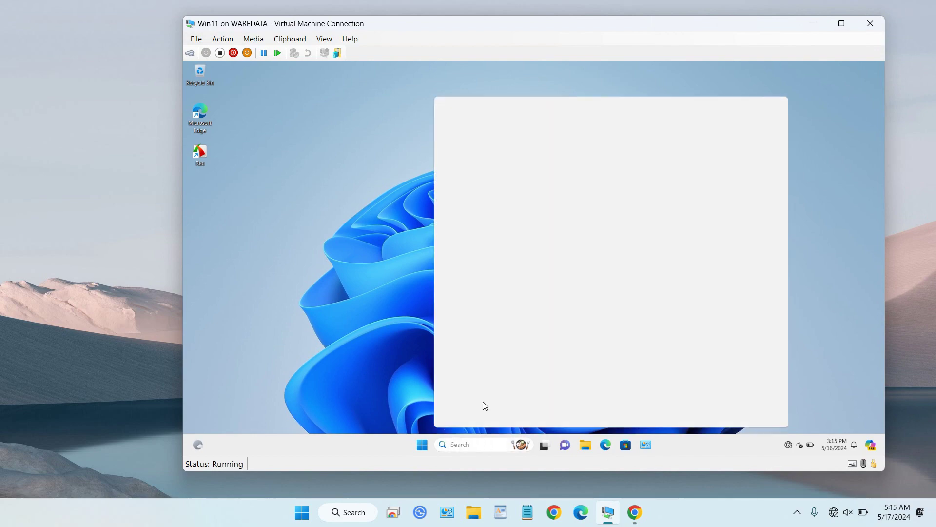
text(re)
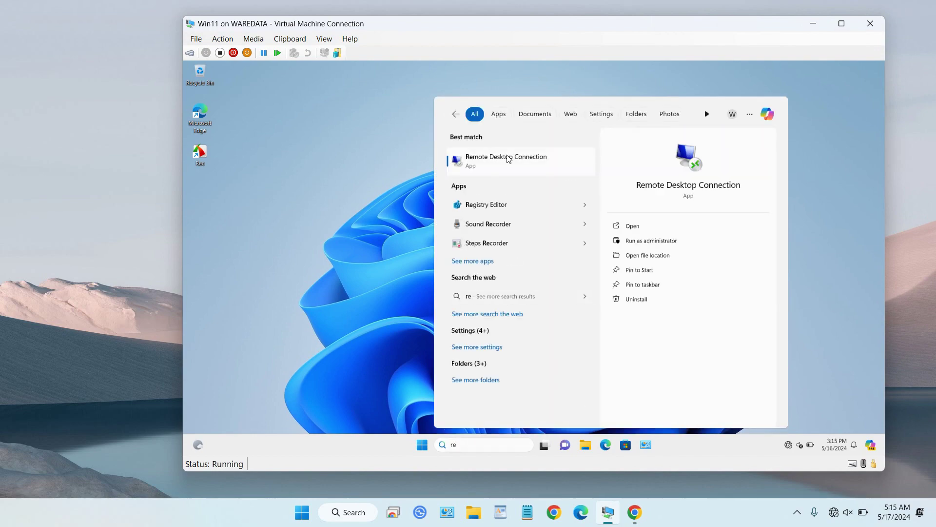
click(508, 158)
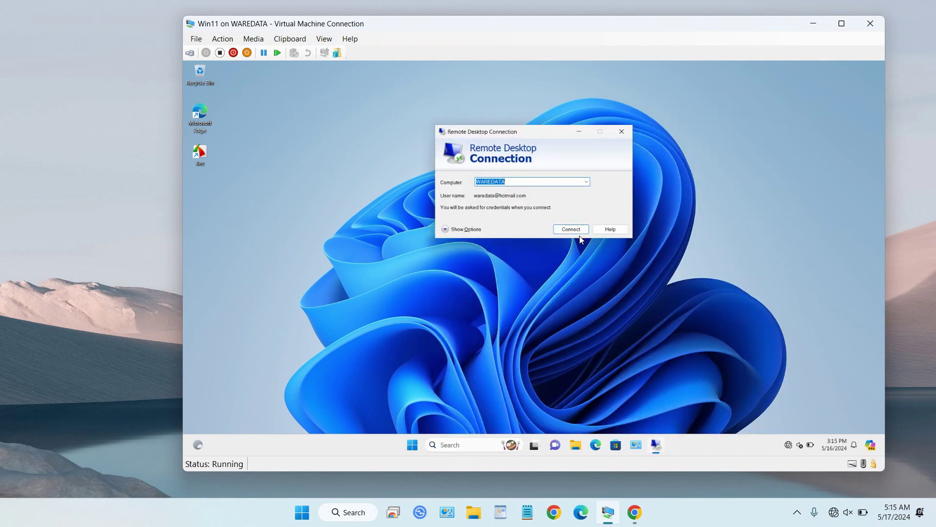
Connect to WAREDATA with the account password and accept the certificate warning.
click(571, 229)
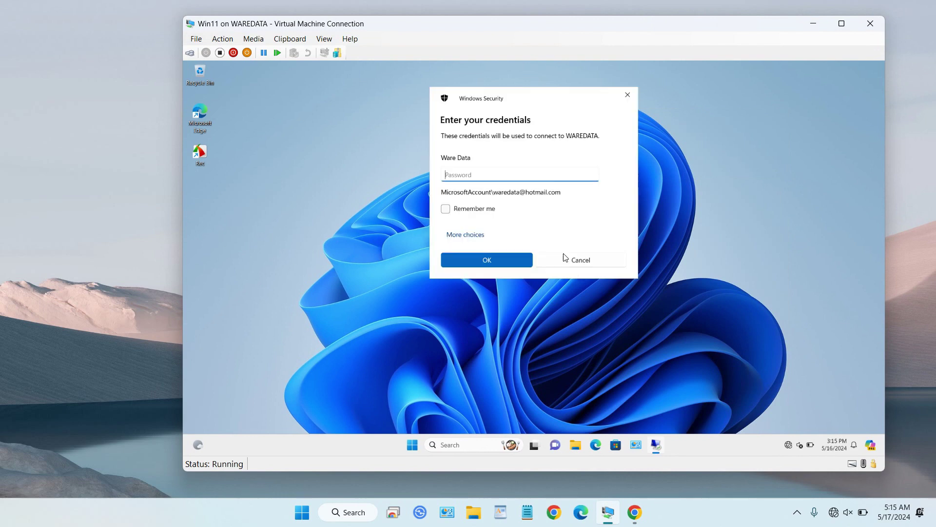
text(••••••••)
click(504, 264)
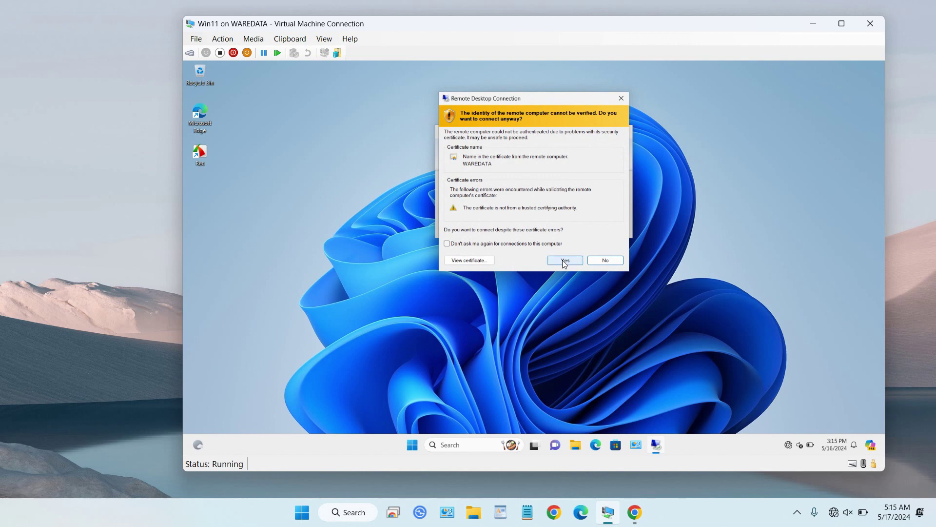
click(564, 261)
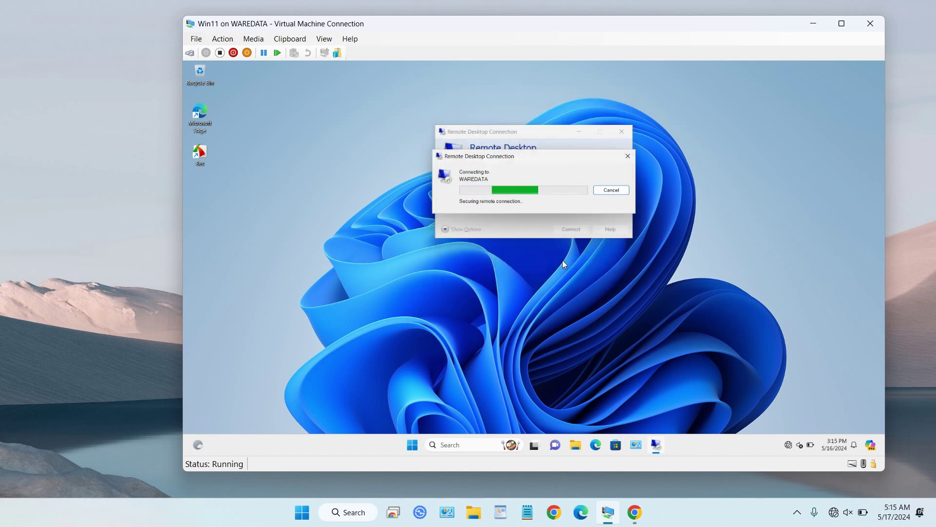